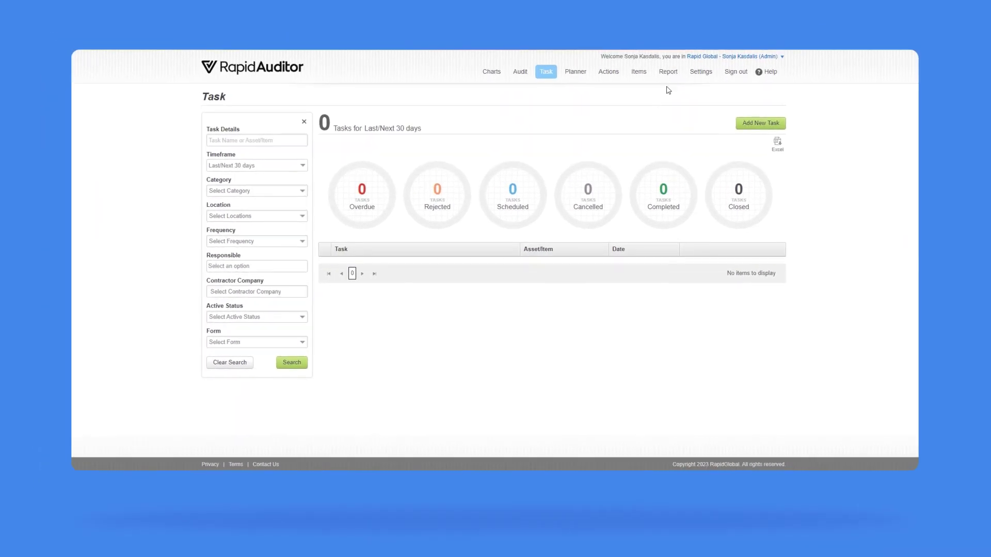
- Go to Settings > Location & Admin and check the Location and Active Status filter options
left_click(692, 78)
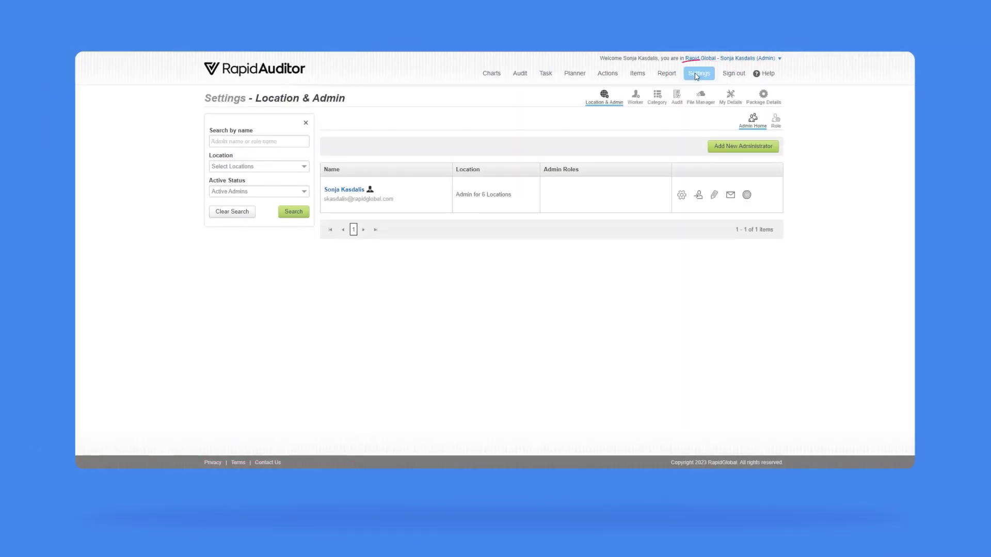
left_click(604, 100)
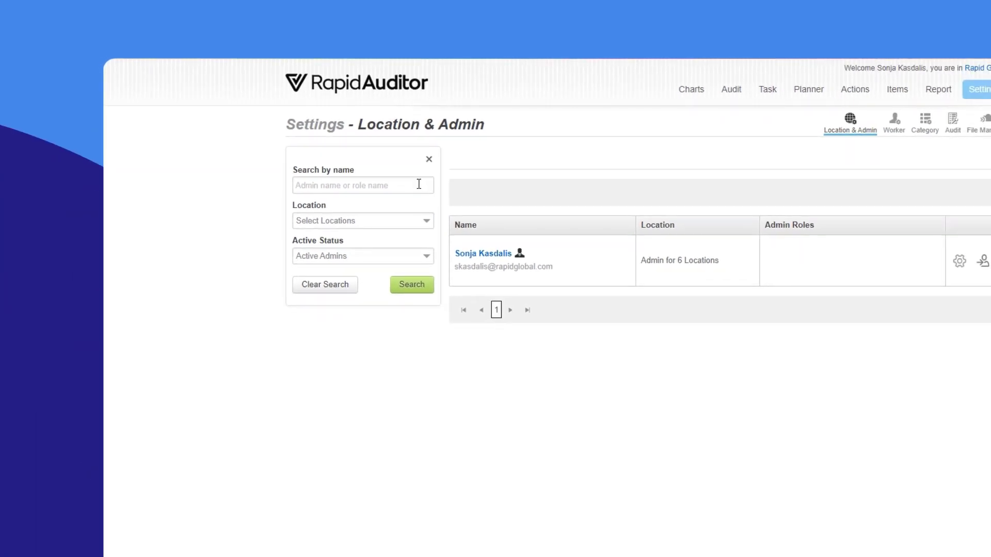
left_click(426, 223)
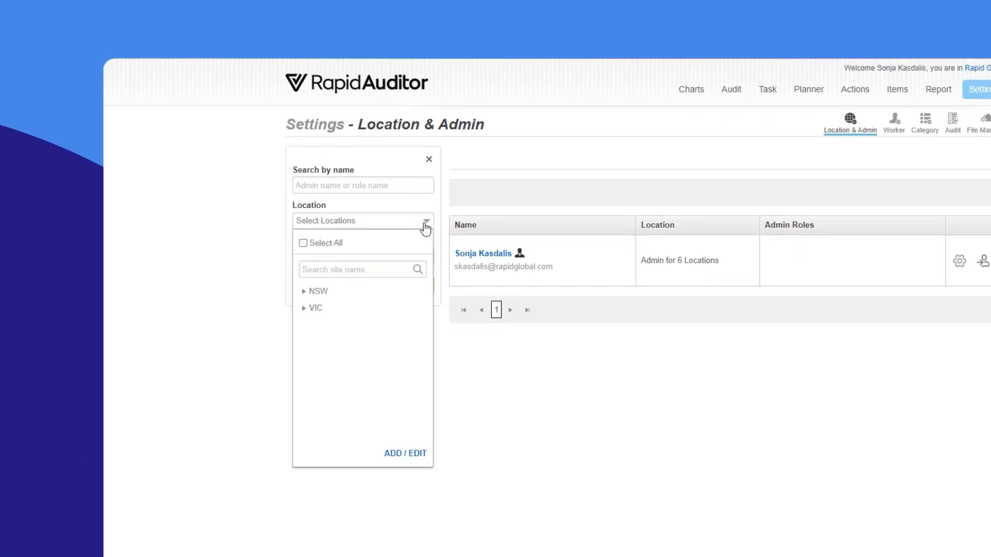
left_click(426, 257)
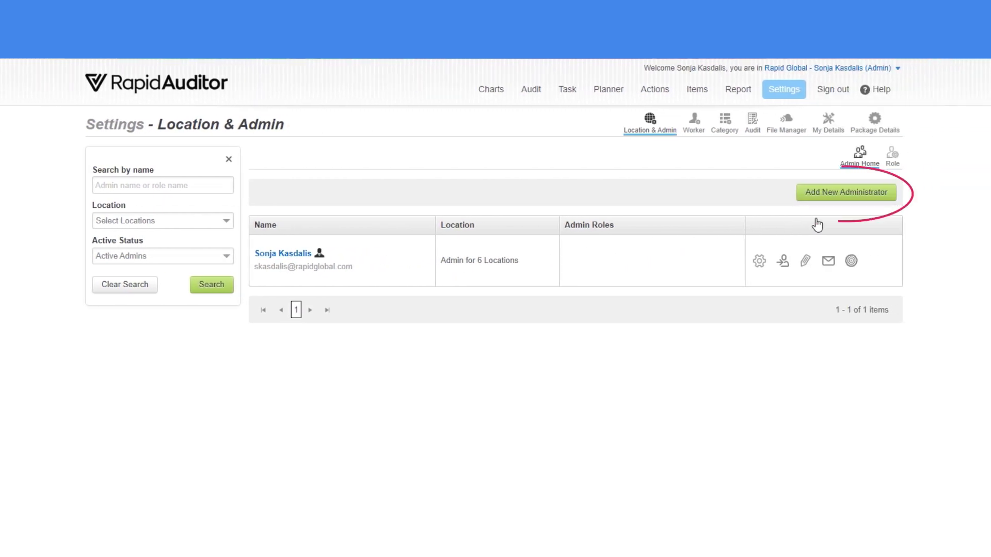
- Start a new administrator with first name Amit, last name Test and an email address
left_click(845, 193)
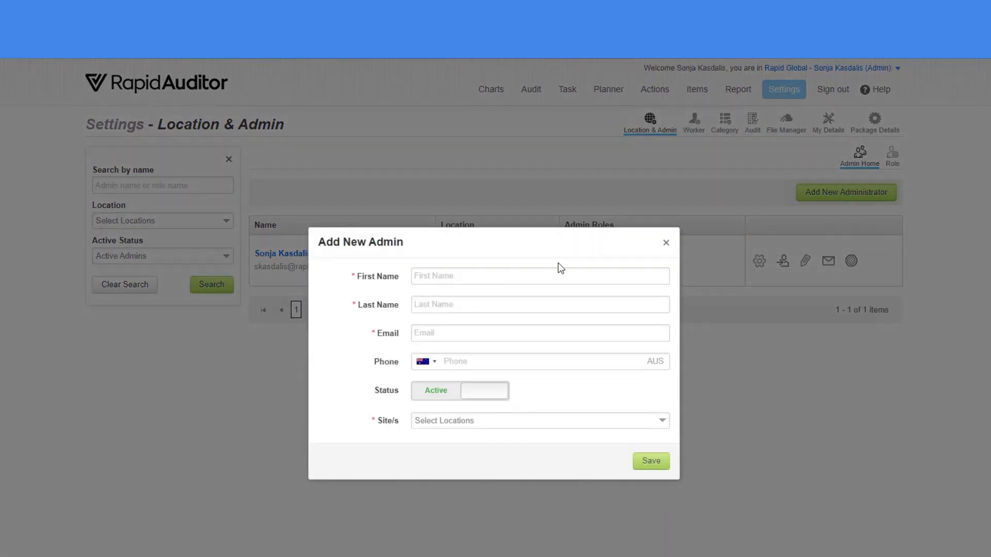
left_click(549, 275)
type("Test")
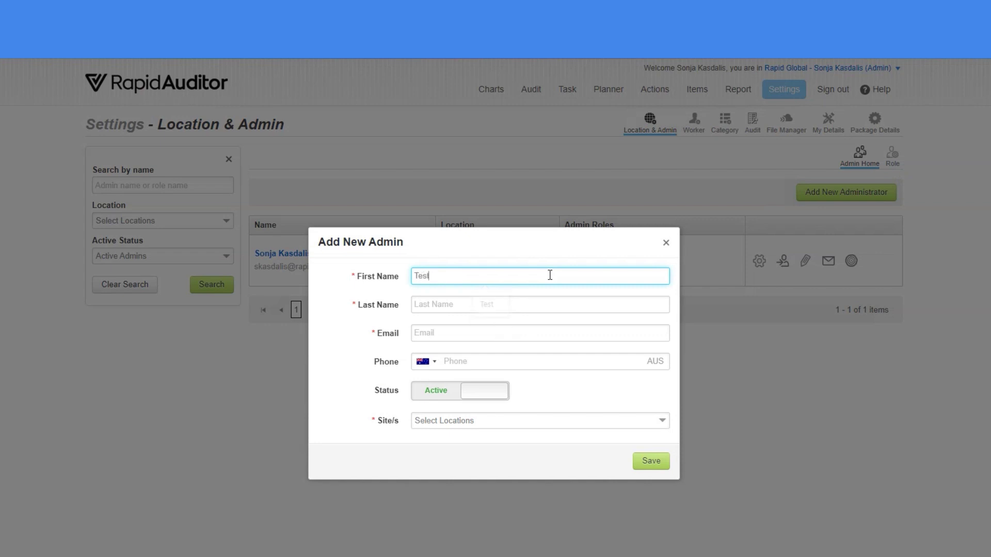
key("Tab")
type("Example")
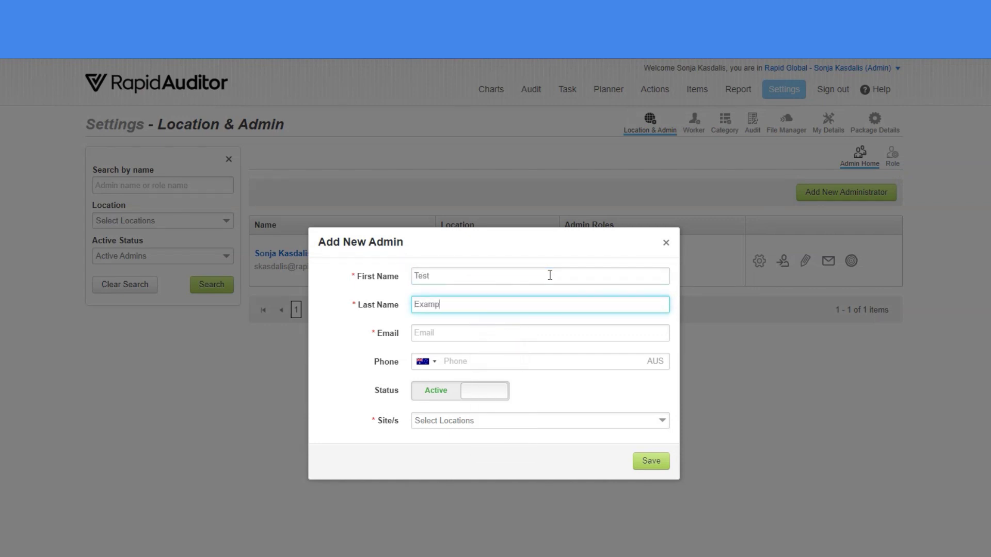
key("Tab")
type("Test@")
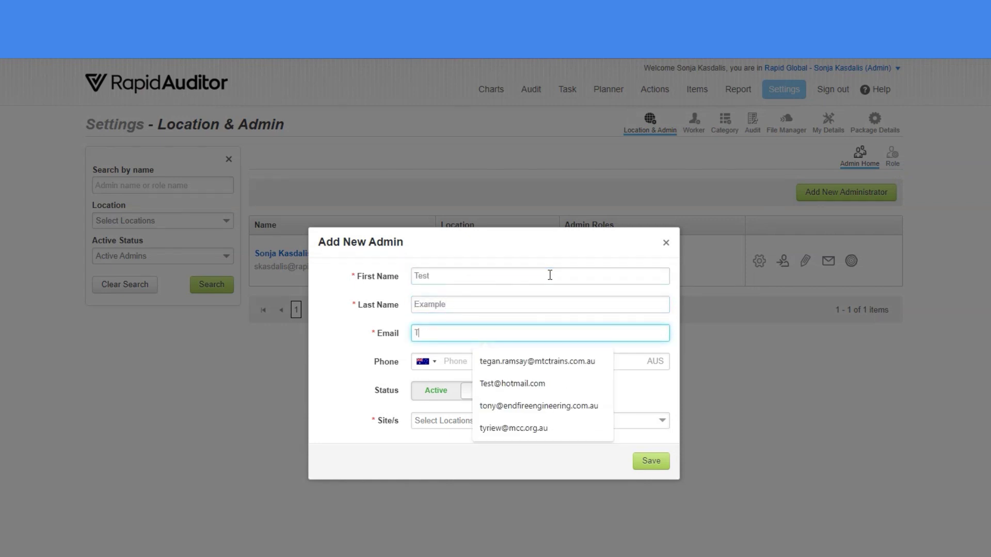
type("example.comn")
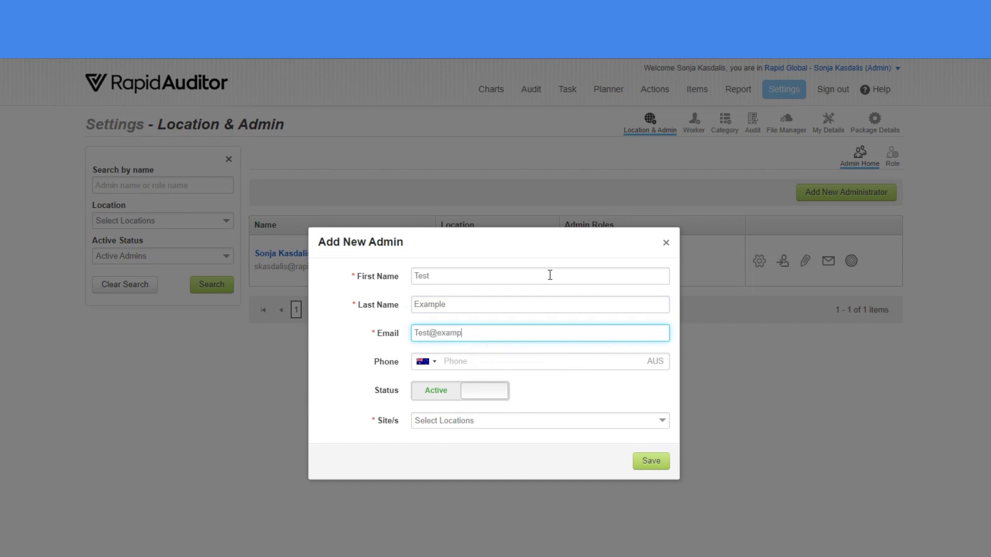
key("BackSpace")
- Assign all six sites to Amit Test and save the administrator
left_click(426, 421)
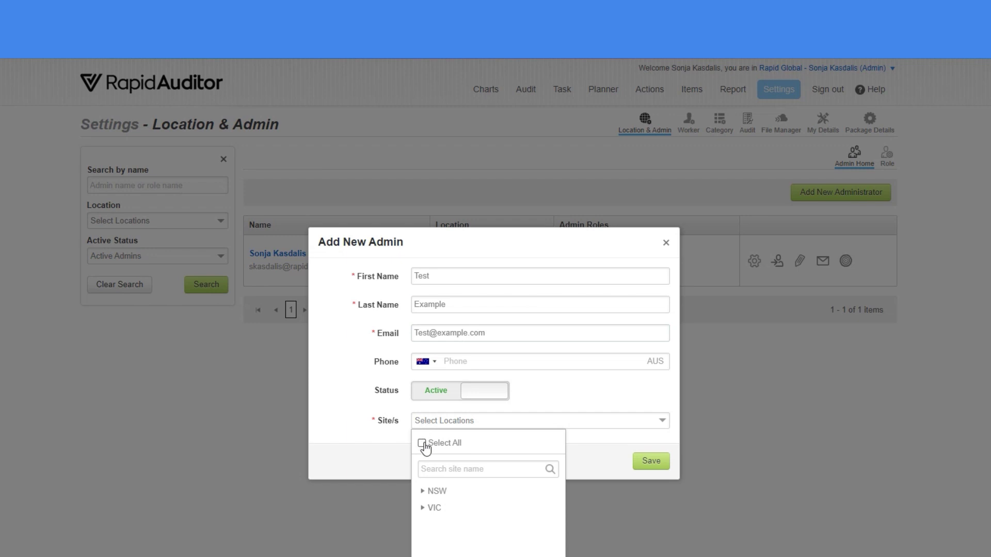
left_click(422, 444)
left_click(394, 449)
left_click(651, 461)
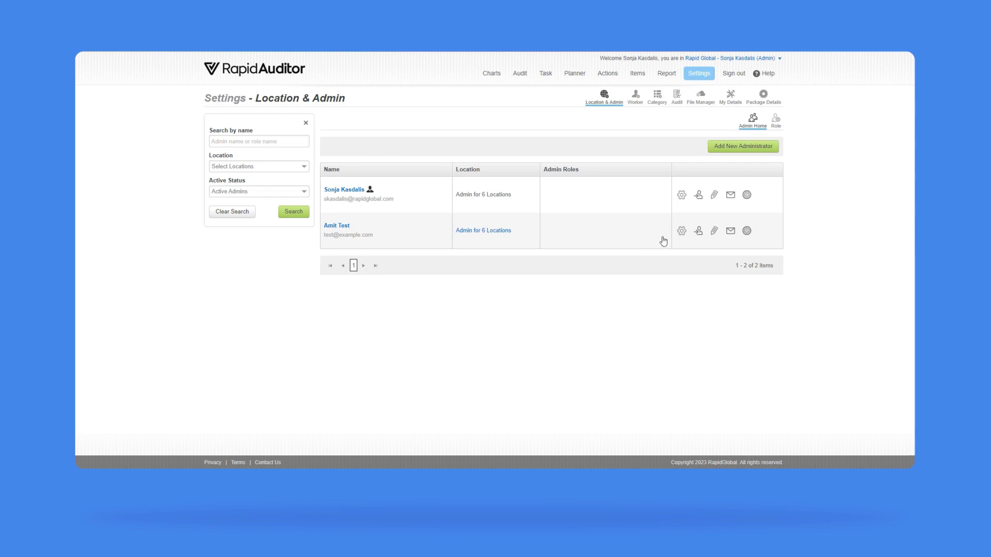
- Search 'Full' in Amit Test's Allocate Roles and save the Full Access role
left_click(682, 231)
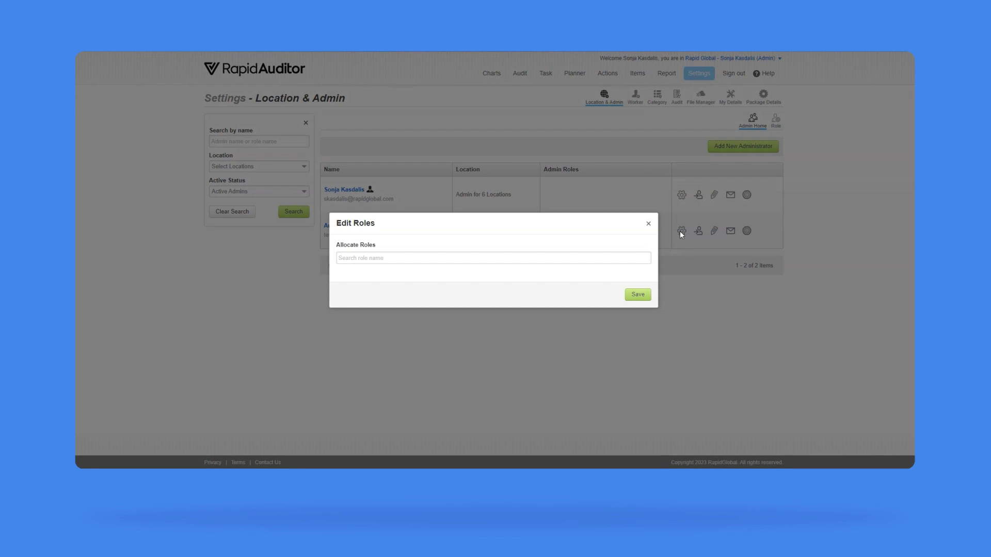
left_click(548, 256)
type("F")
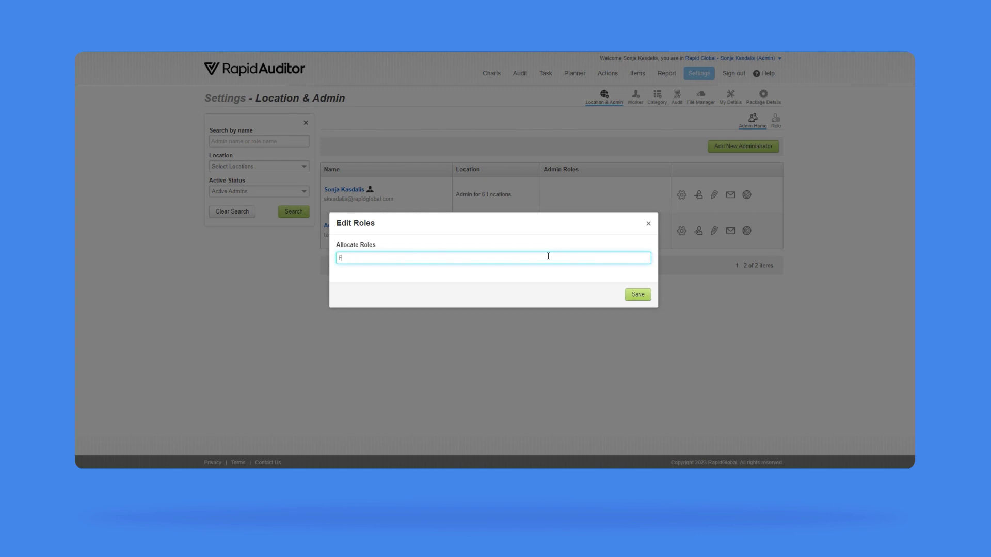
type("ull")
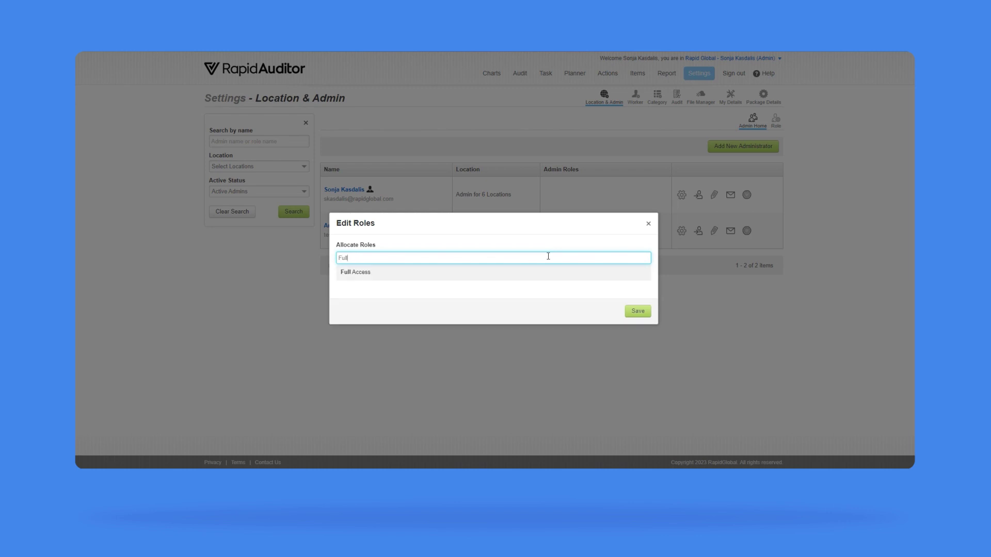
left_click(524, 276)
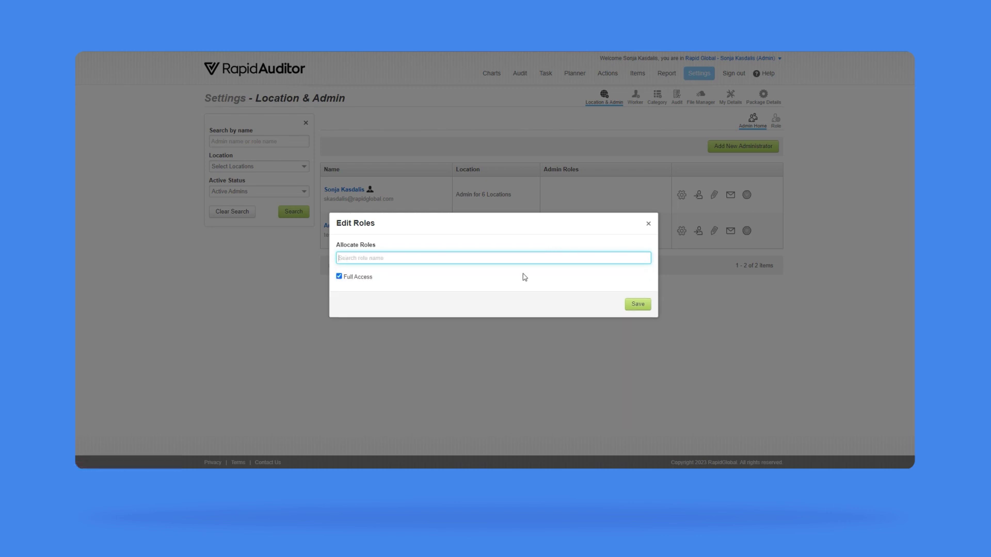
left_click(637, 310)
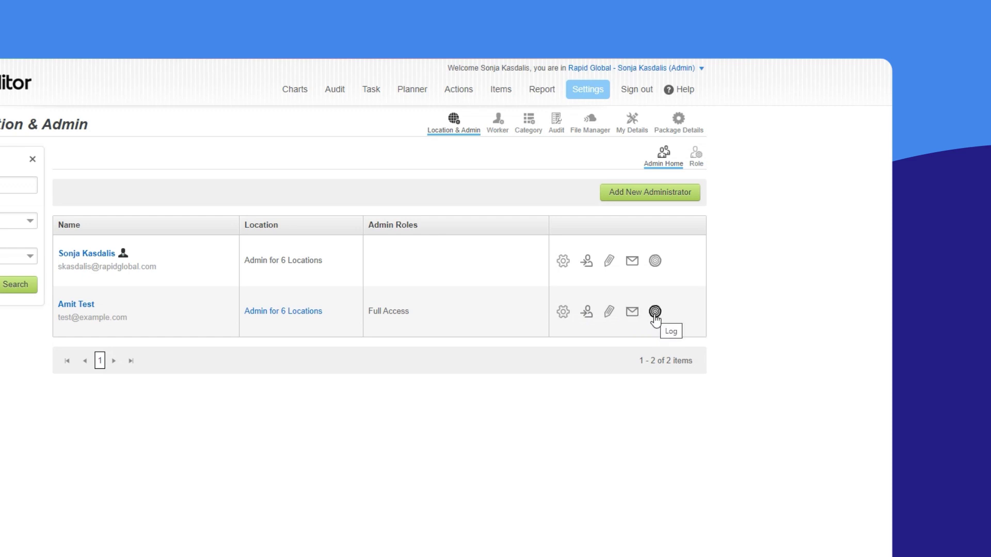
left_click(586, 313)
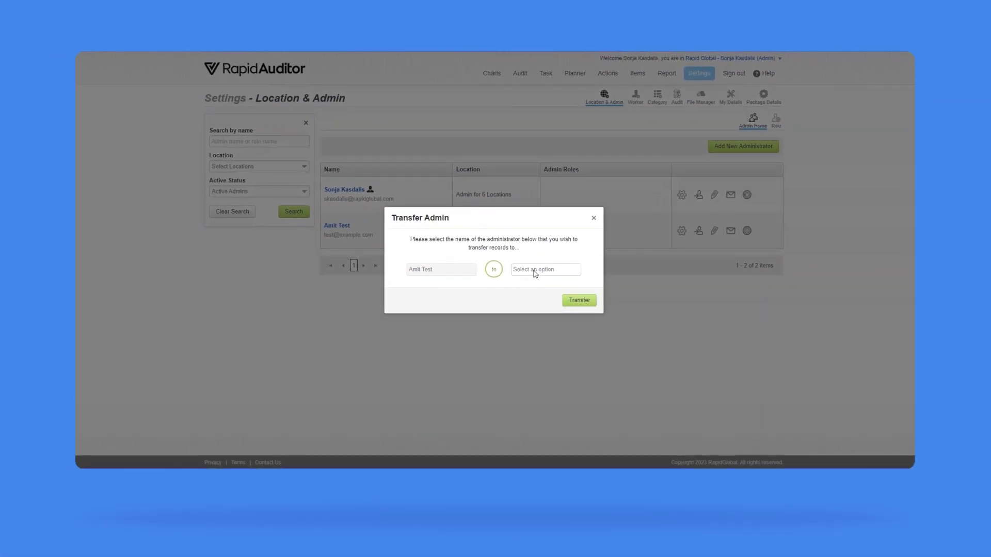
left_click(534, 270)
left_click(534, 284)
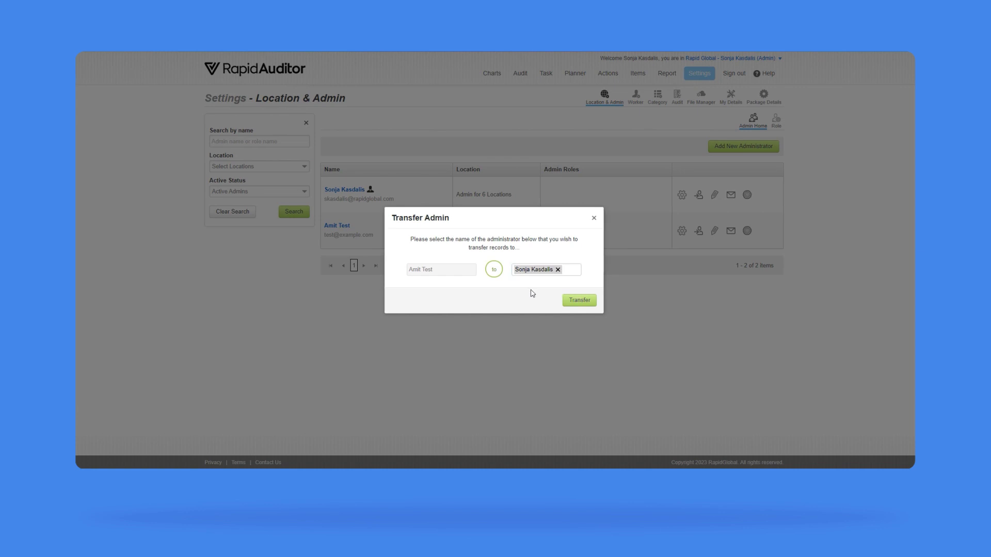
left_click(579, 300)
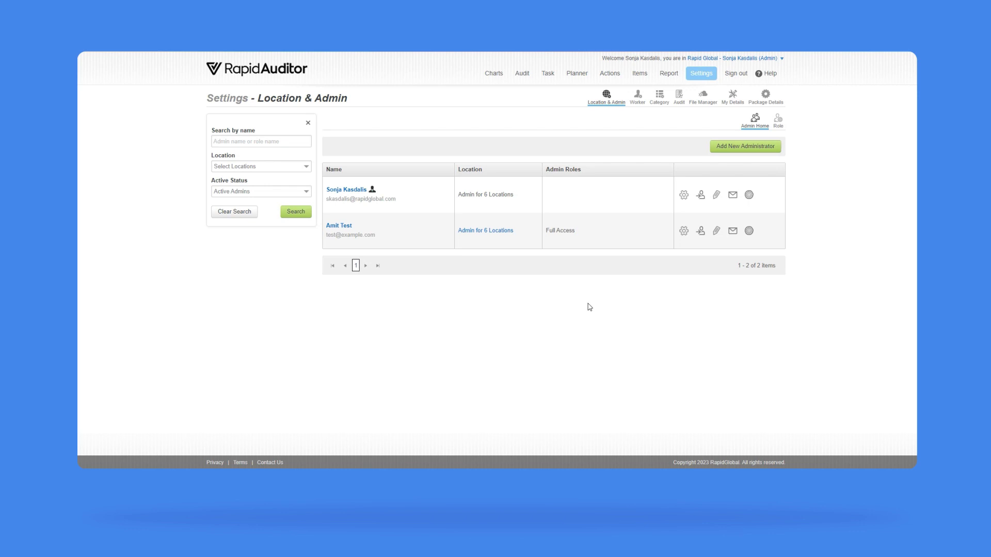
left_click(717, 231)
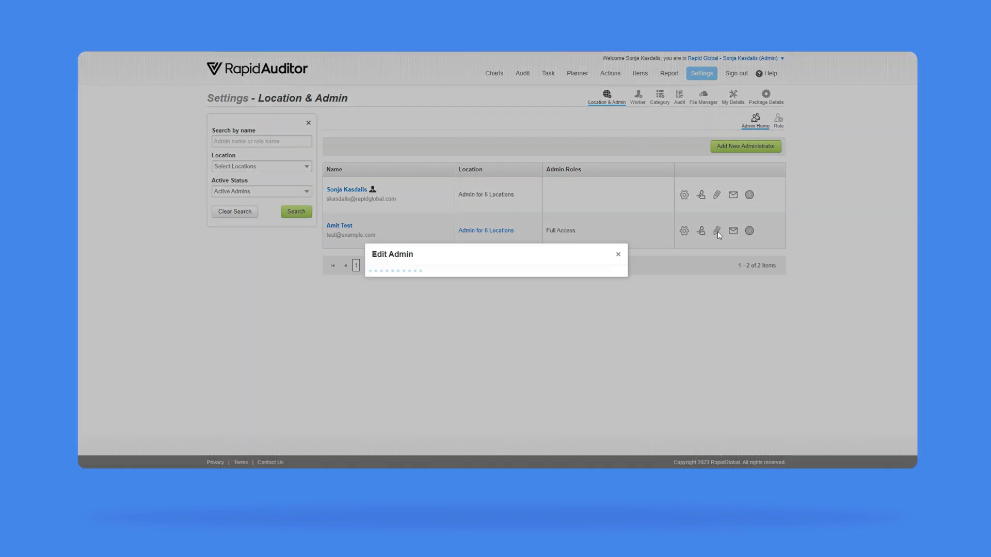
left_click(472, 300)
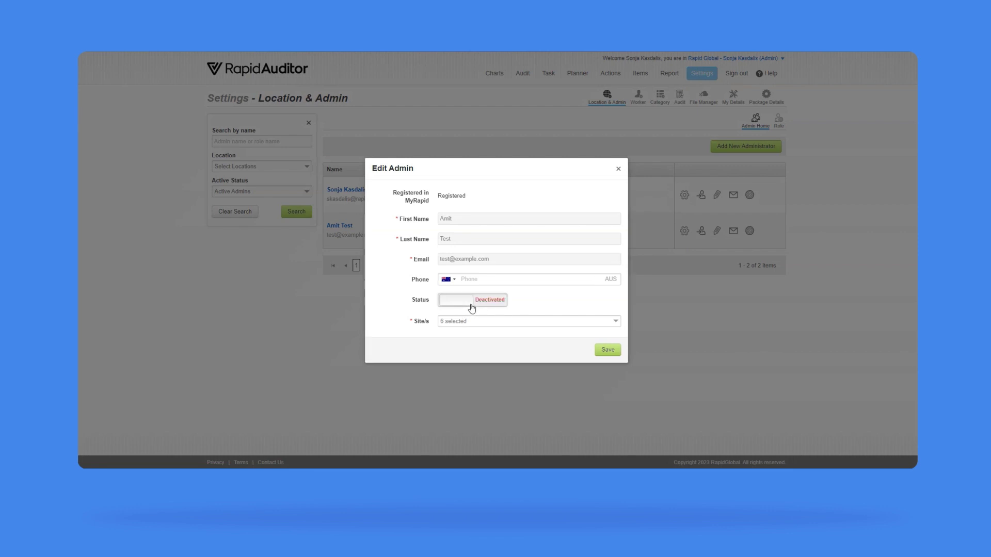
left_click(602, 352)
left_click(537, 270)
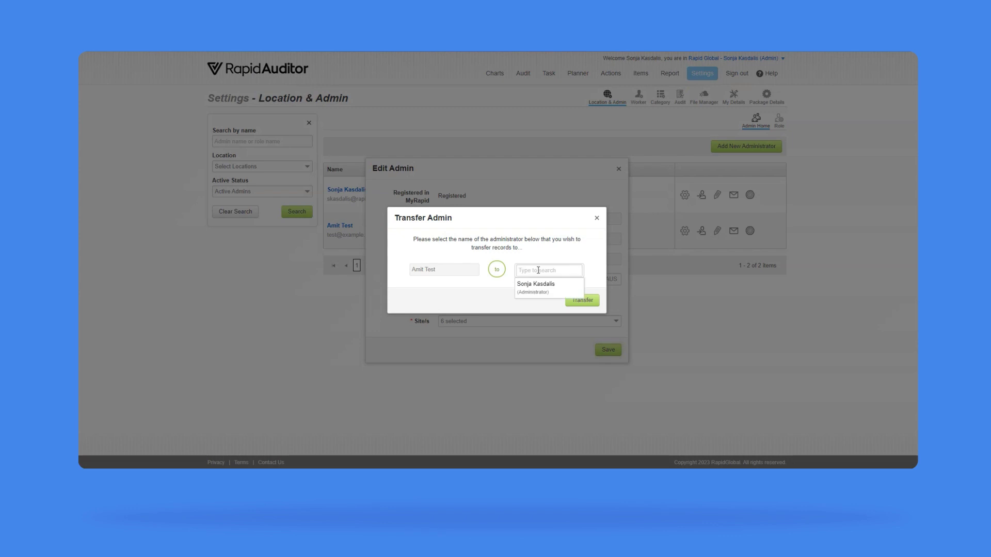
left_click(536, 287)
left_click(582, 300)
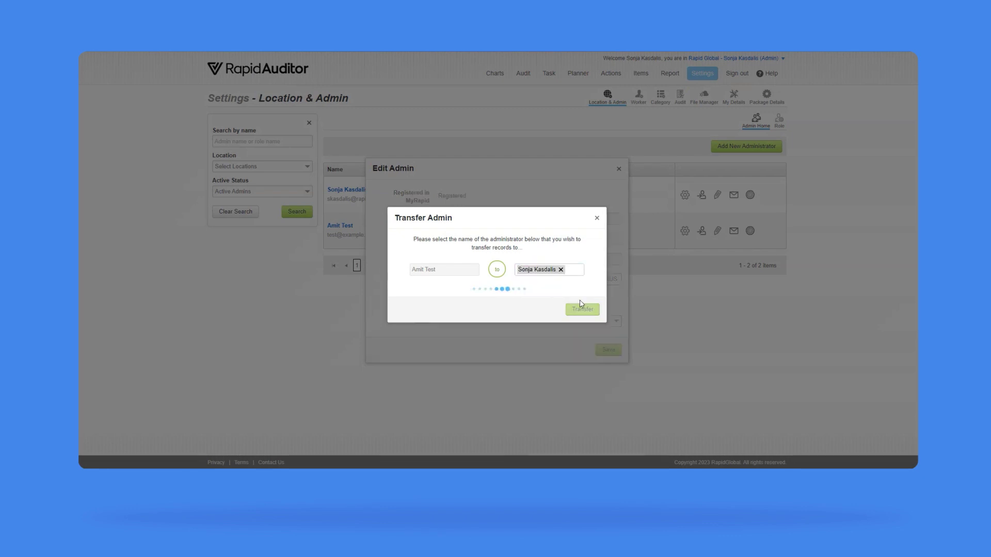